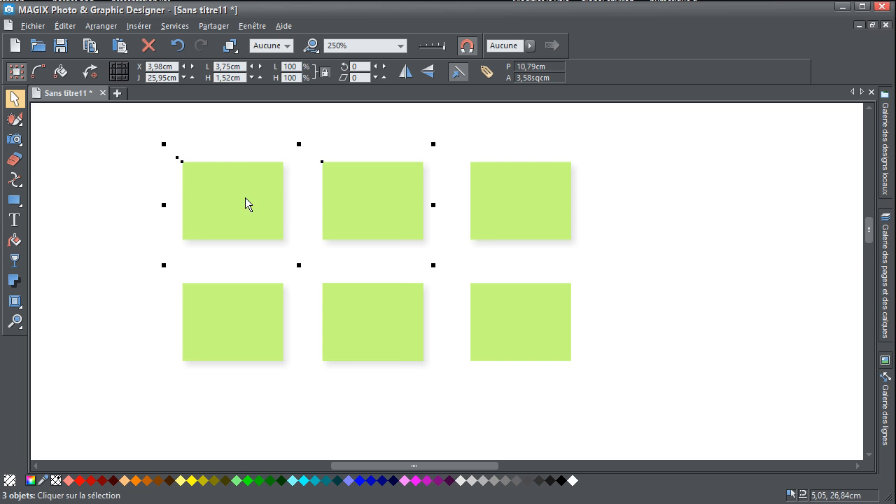
# Group the first two rectangles of the upper row and move the group up to about Y 26.04 cm.
pyautogui.click(310, 391)
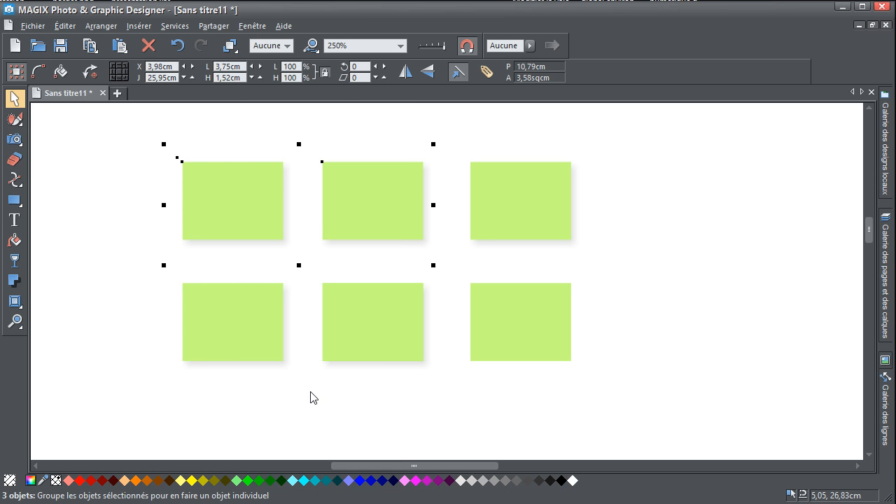
pyautogui.click(100, 292)
pyautogui.moveTo(136, 133); pyautogui.dragTo(455, 269)
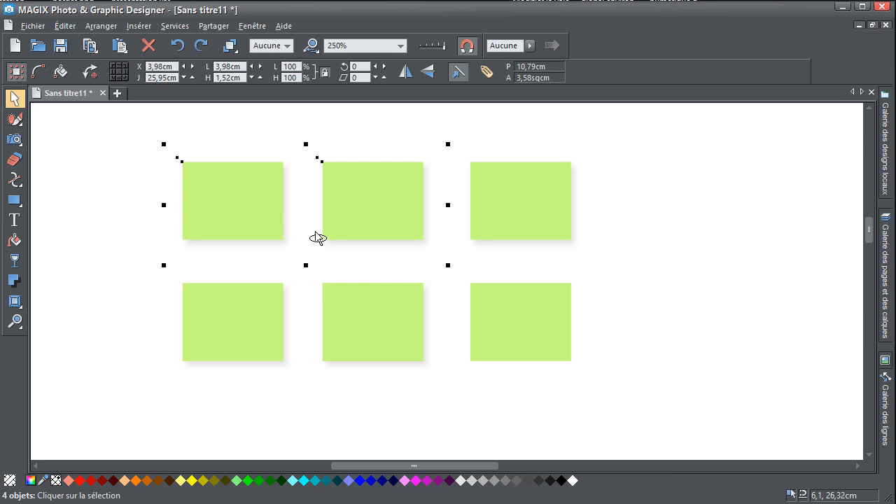
pyautogui.hotkey('ctrl', 'g')
pyautogui.moveTo(218, 212); pyautogui.dragTo(193, 233)
pyautogui.click(346, 192)
pyautogui.moveTo(458, 143); pyautogui.dragTo(405, 233)
pyautogui.hotkey('ctrl', 'z')
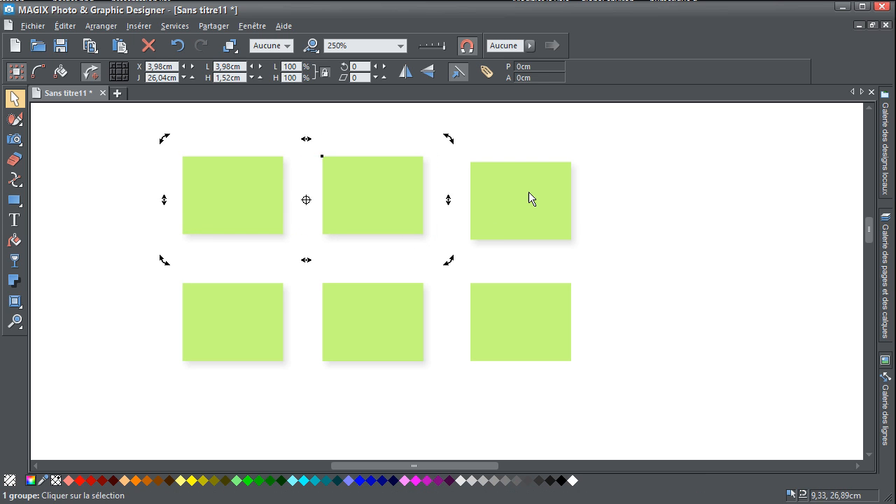
# Move the third rectangle of the upper row up to align it with the grouped pair, and clear the selection.
pyautogui.moveTo(518, 205); pyautogui.dragTo(518, 200)
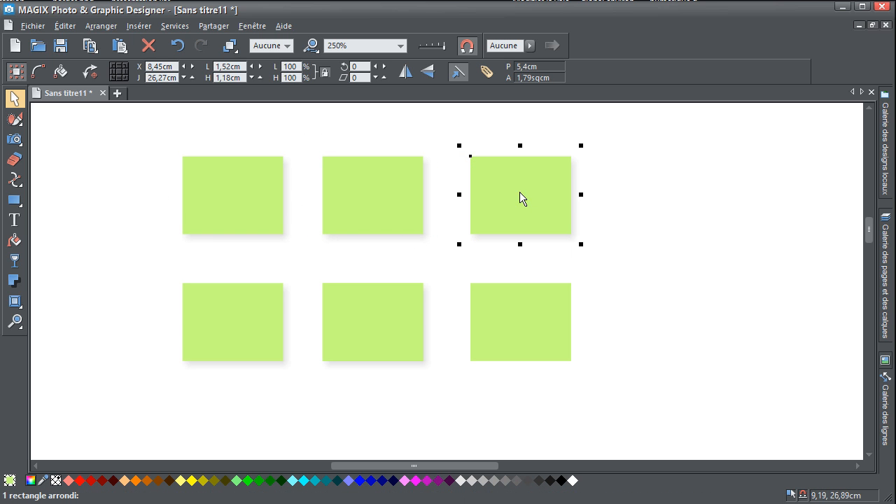
pyautogui.click(371, 184)
pyautogui.click(397, 240)
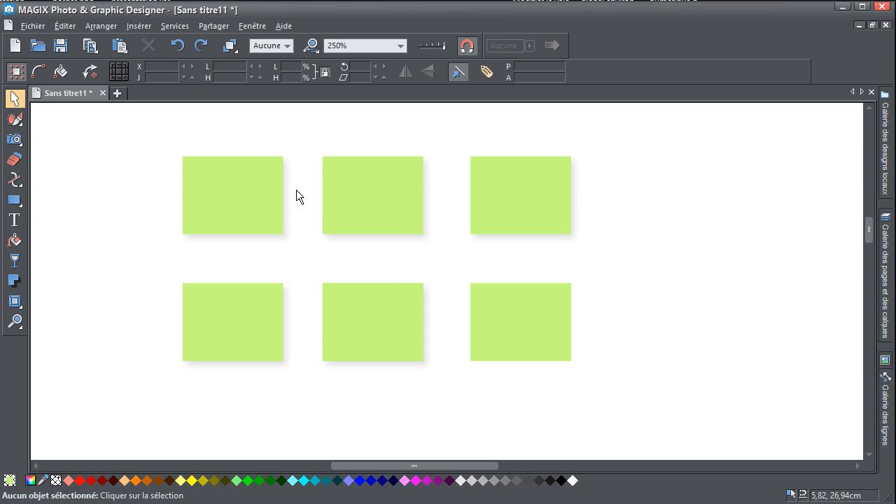
# Group the upper pair with the third rectangle and move the whole row slightly right to about X 4.03 cm.
pyautogui.moveTo(287, 208)
pyautogui.mouseDown()
pyautogui.moveTo(273, 204)
pyautogui.moveTo(290, 210)
pyautogui.mouseUp()
pyautogui.moveTo(133, 129); pyautogui.dragTo(674, 262)
pyautogui.rightClick(530, 209)
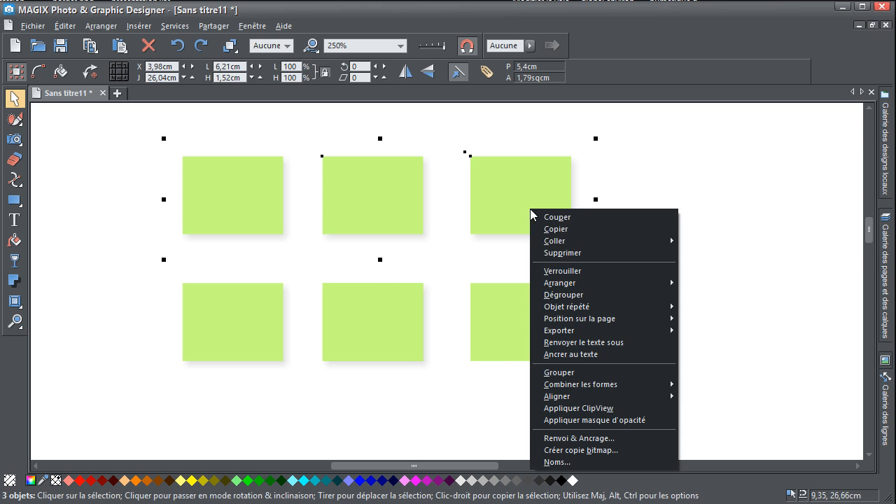
pyautogui.click(576, 374)
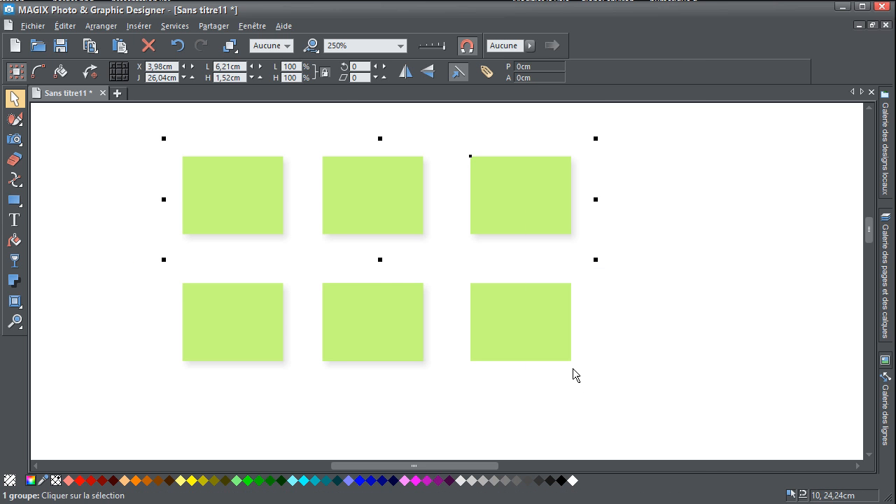
pyautogui.click(562, 239)
pyautogui.moveTo(532, 230); pyautogui.dragTo(514, 224)
pyautogui.click(540, 270)
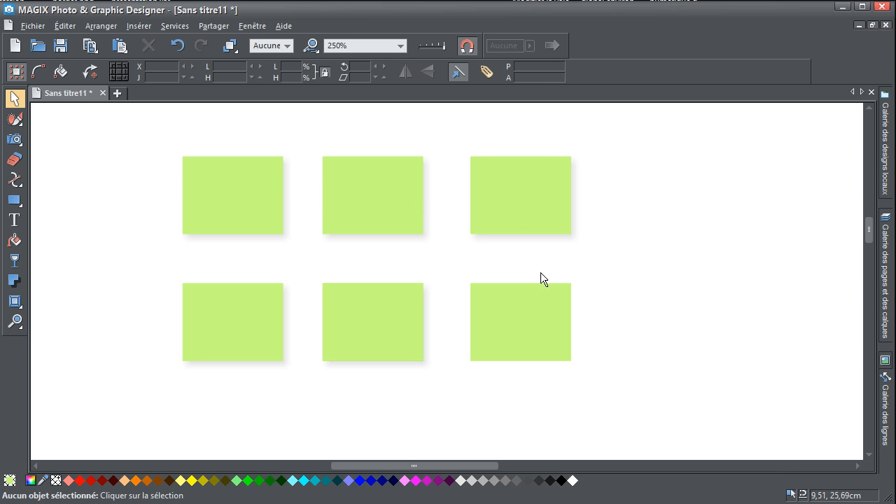
pyautogui.moveTo(392, 204)
pyautogui.mouseDown()
pyautogui.moveTo(405, 206)
pyautogui.moveTo(388, 202)
pyautogui.mouseUp()
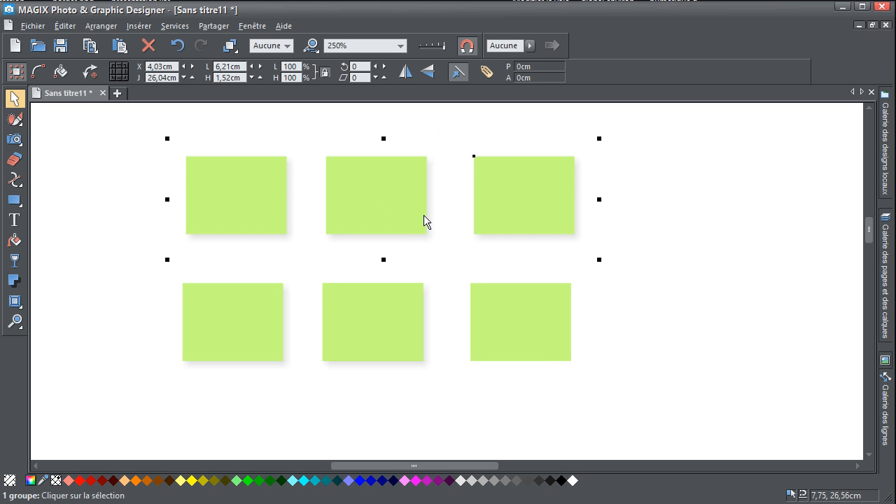
# Ungroup the upper row, shift the remaining pair left to about X 3.79 cm and the third rectangle right to about X 8.81 cm.
pyautogui.rightClick(408, 203)
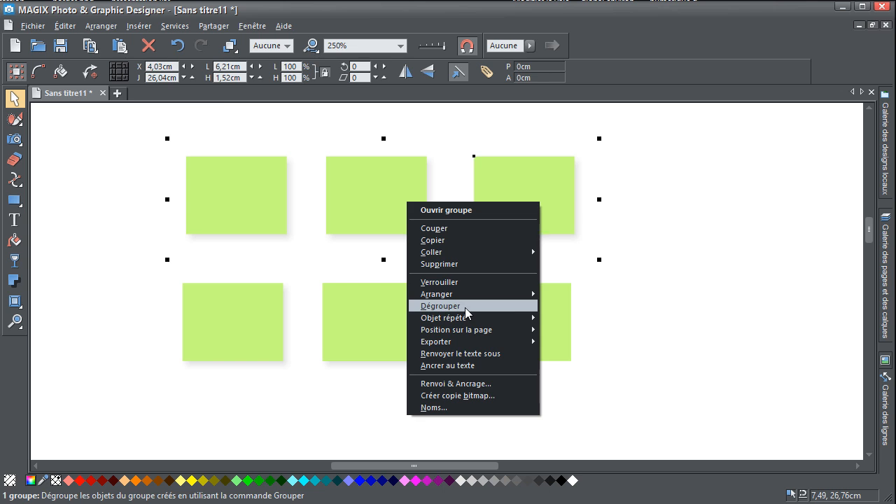
pyautogui.click(631, 268)
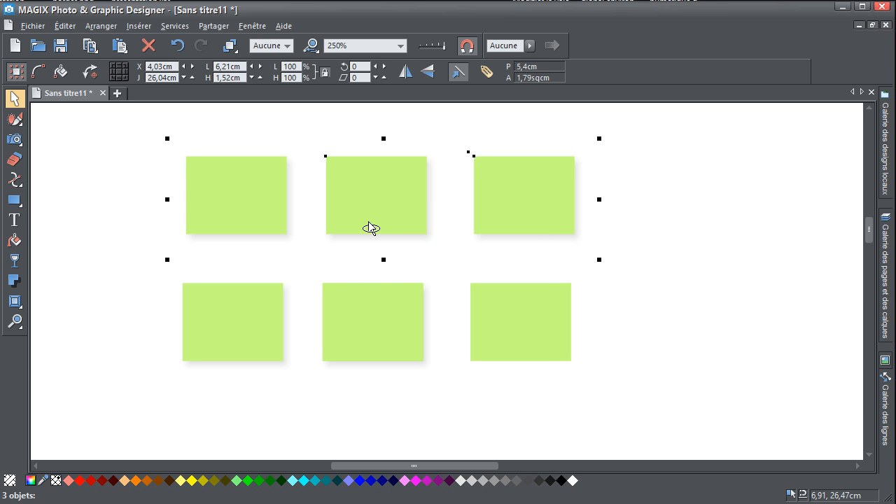
pyautogui.click(362, 248)
pyautogui.moveTo(361, 221); pyautogui.dragTo(315, 222)
pyautogui.moveTo(528, 214); pyautogui.dragTo(563, 215)
pyautogui.moveTo(377, 212)
pyautogui.mouseDown()
pyautogui.moveTo(434, 234)
pyautogui.moveTo(385, 217)
pyautogui.moveTo(414, 236)
pyautogui.moveTo(382, 219)
pyautogui.mouseUp()
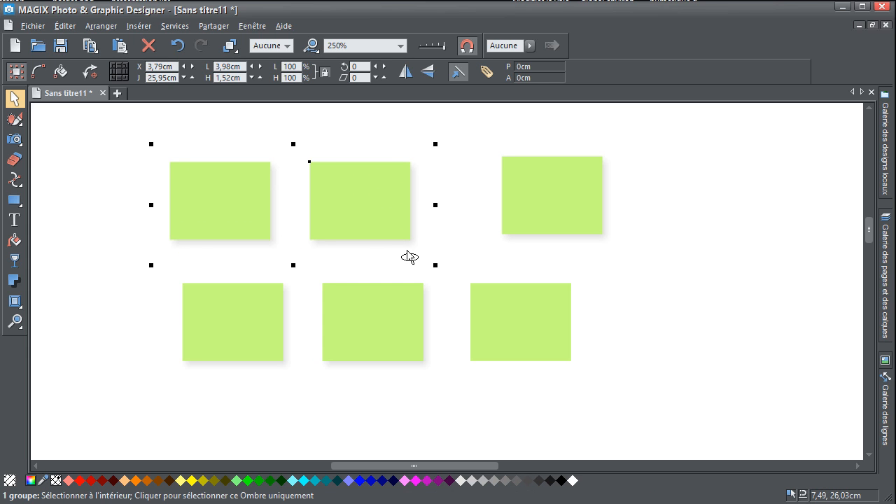
# Ungroup the upper pair and move its second rectangle right to about X 7.03 cm, Y 26.36 cm.
pyautogui.hotkey('ctrl', 'u')
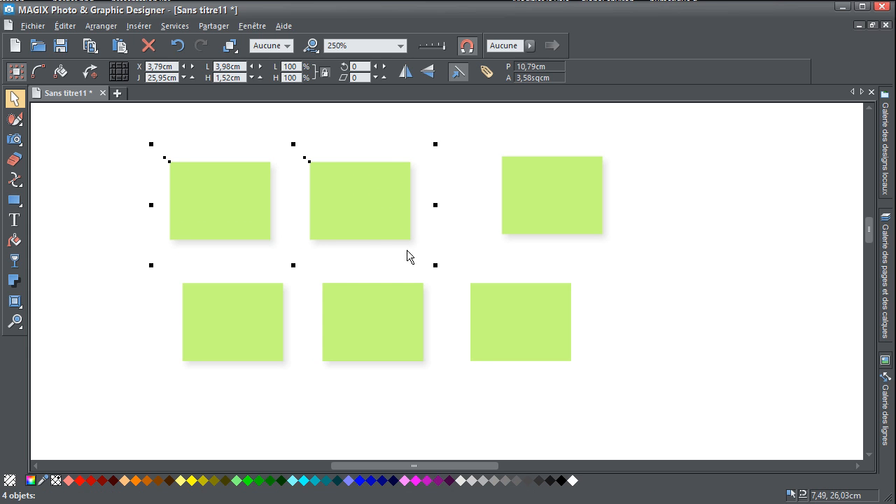
pyautogui.click(485, 248)
pyautogui.moveTo(392, 223); pyautogui.dragTo(451, 217)
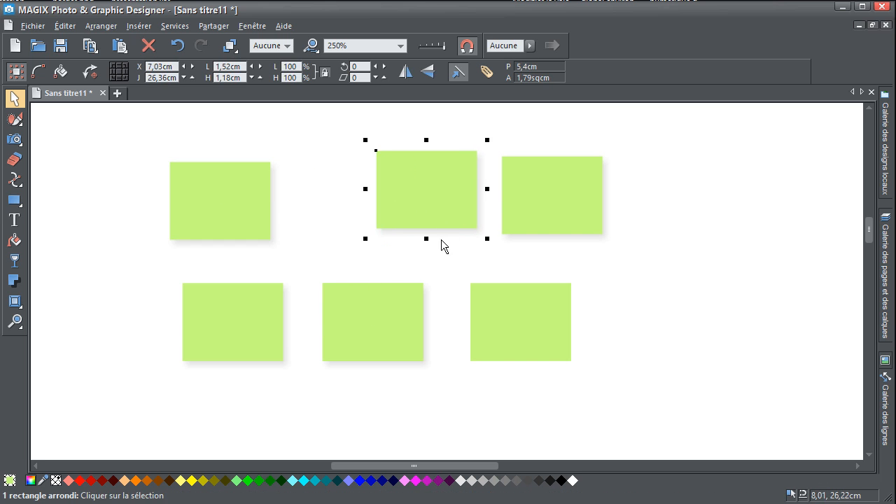
pyautogui.click(610, 245)
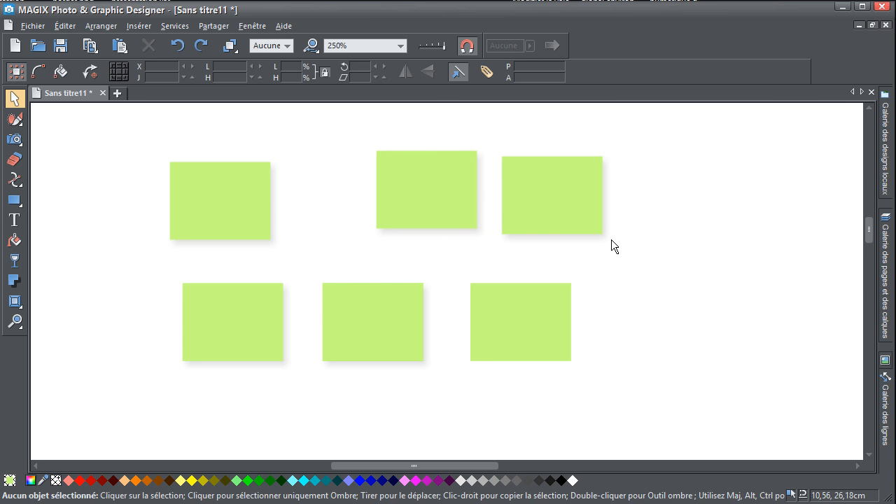
# Rename the layer Layer 1 as page1.
pyautogui.click(888, 278)
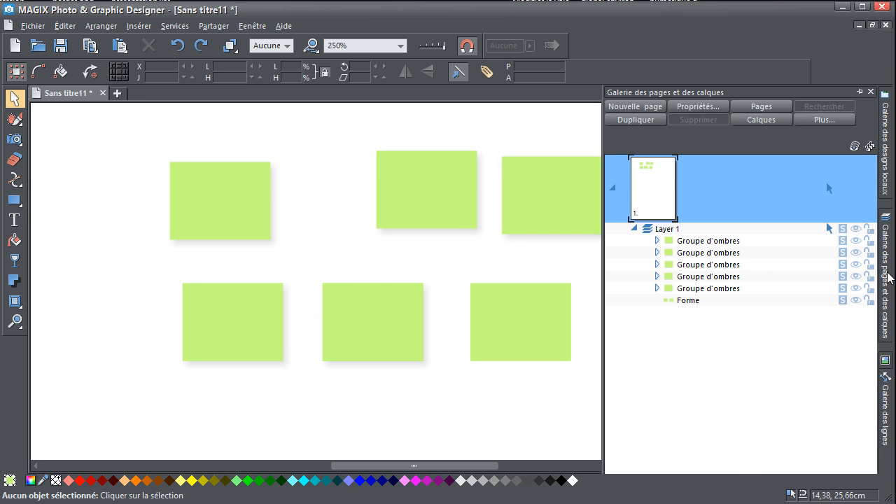
pyautogui.click(666, 231)
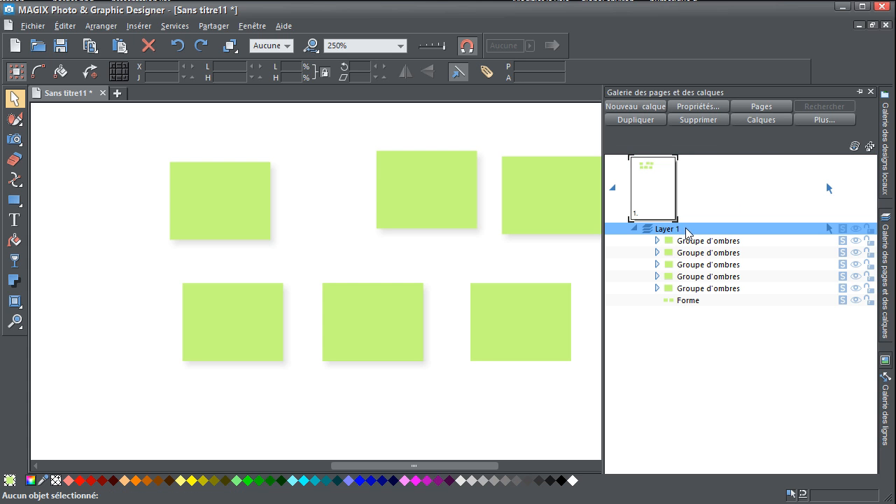
pyautogui.rightClick(672, 231)
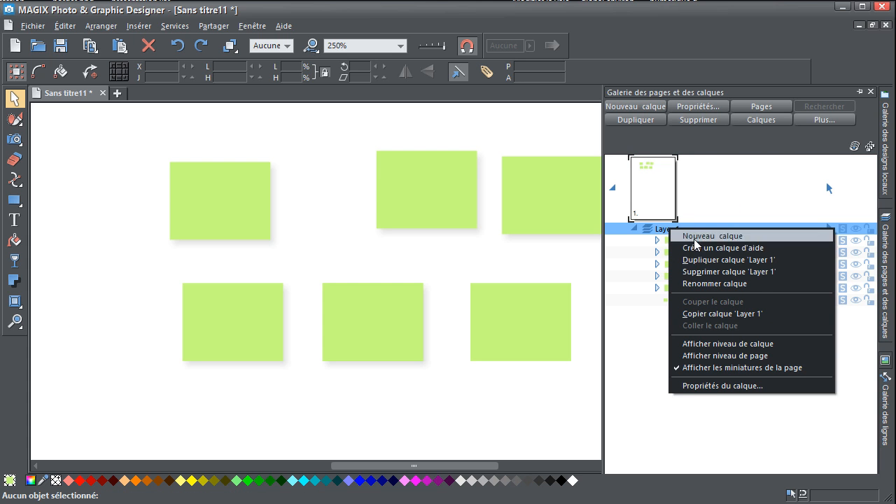
pyautogui.click(709, 284)
pyautogui.write('page1')
pyautogui.press('Return')
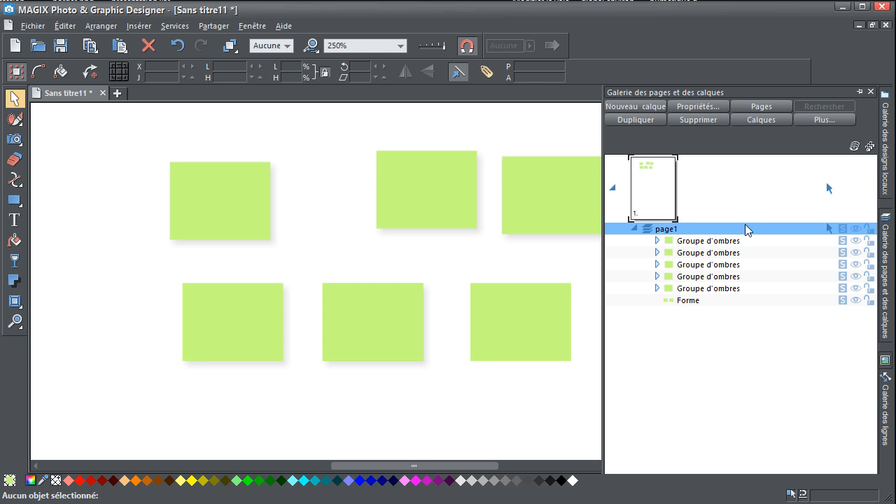
# Select the first Groupe d'ombres in the page1 layer, examine the objects it contains, and collapse it again.
pyautogui.click(694, 241)
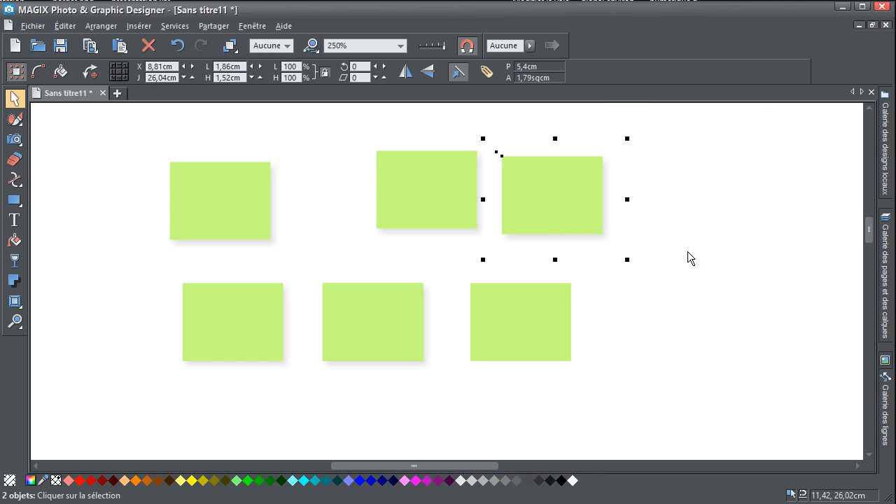
pyautogui.moveTo(885, 273)
pyautogui.click(656, 241)
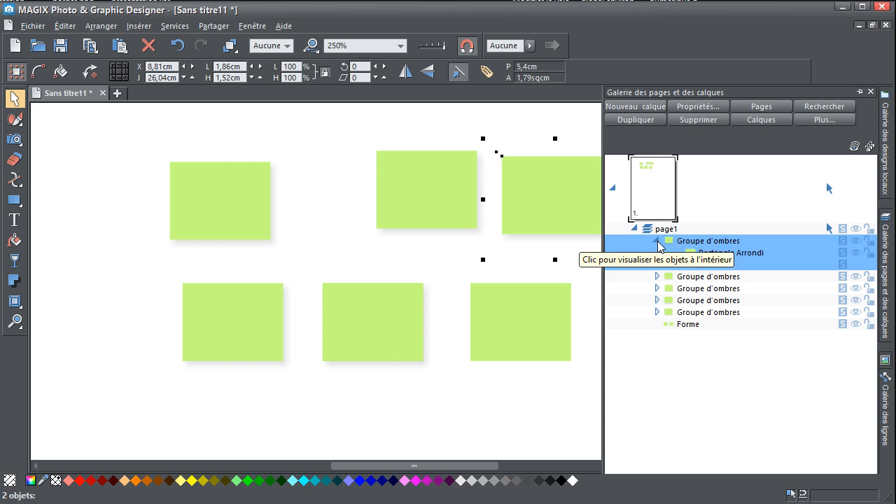
pyautogui.click(728, 254)
pyautogui.press('Return')
pyautogui.click(656, 241)
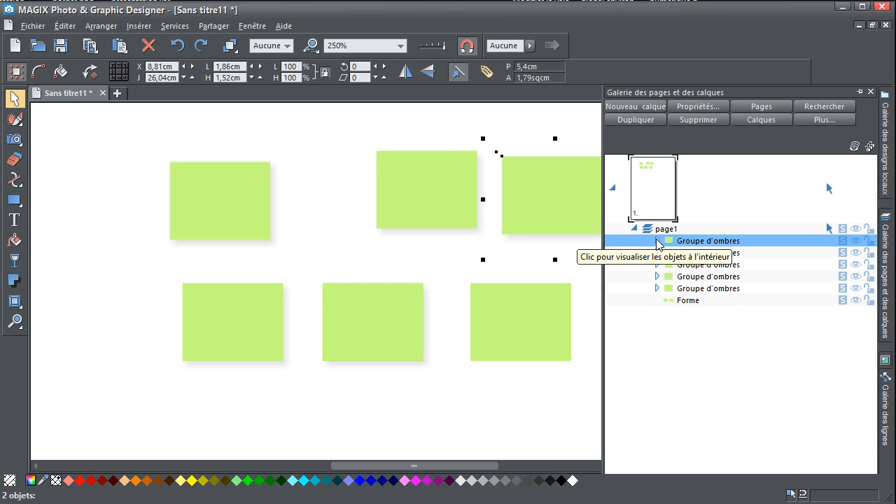
pyautogui.click(656, 240)
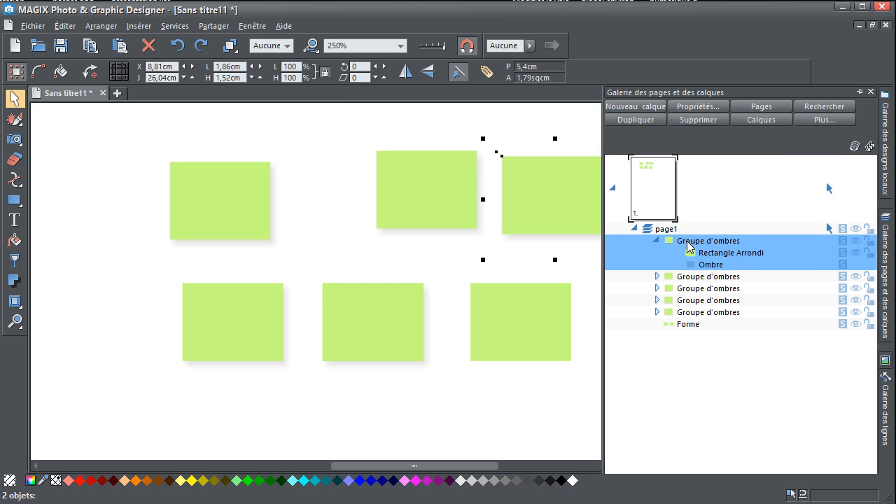
pyautogui.click(657, 241)
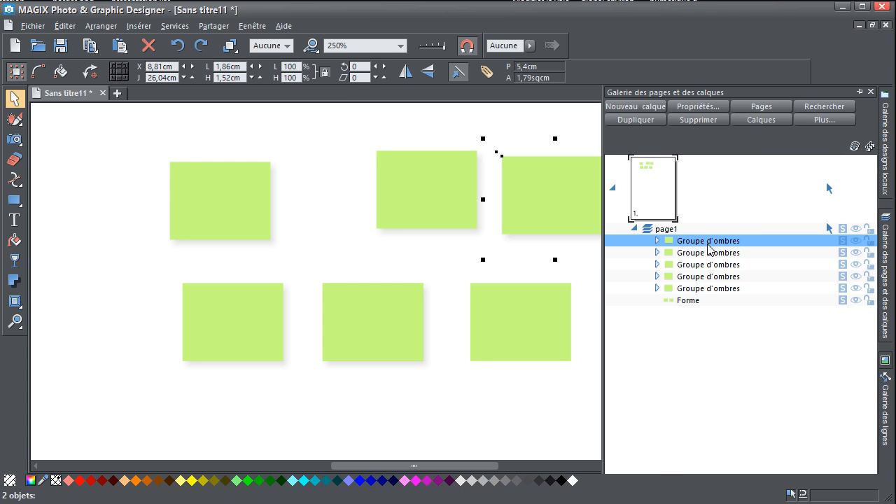
# Group the first two Groupe d'ombres entries of the page1 layer together.
pyautogui.keyDown('ctrl'); pyautogui.click(697, 254); pyautogui.keyUp('ctrl')
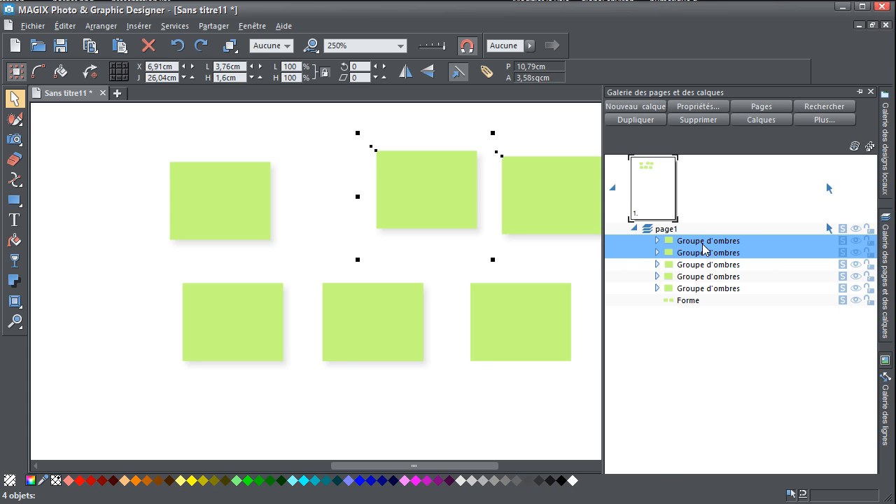
pyautogui.hotkey('ctrl', 'g')
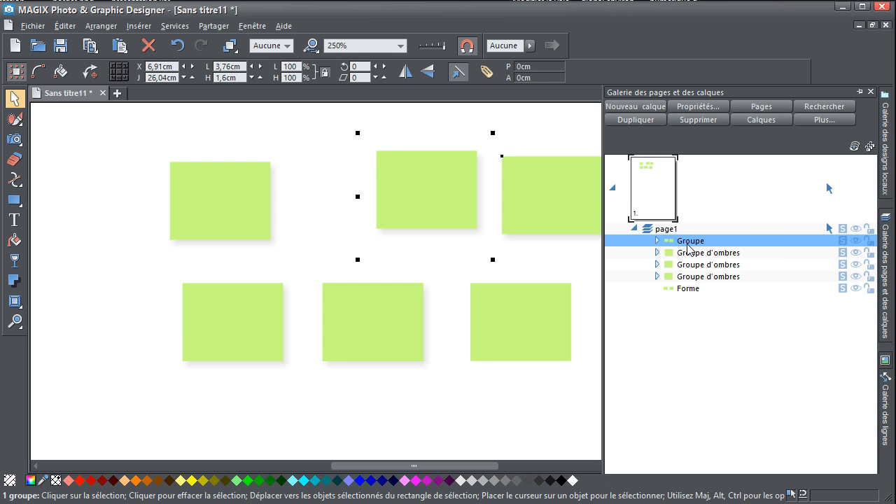
pyautogui.moveTo(675, 247)
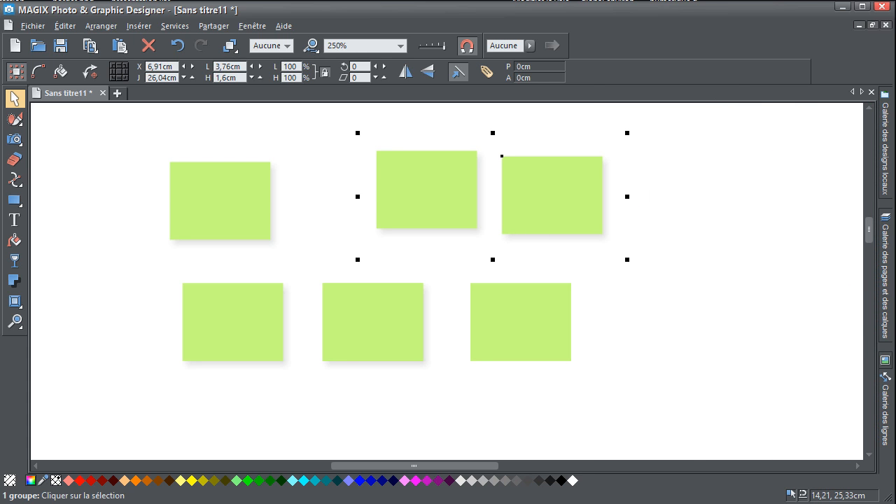
# Hide the Groupe entry in the page1 layer, try selecting its area on the page, and show it again.
pyautogui.moveTo(890, 301)
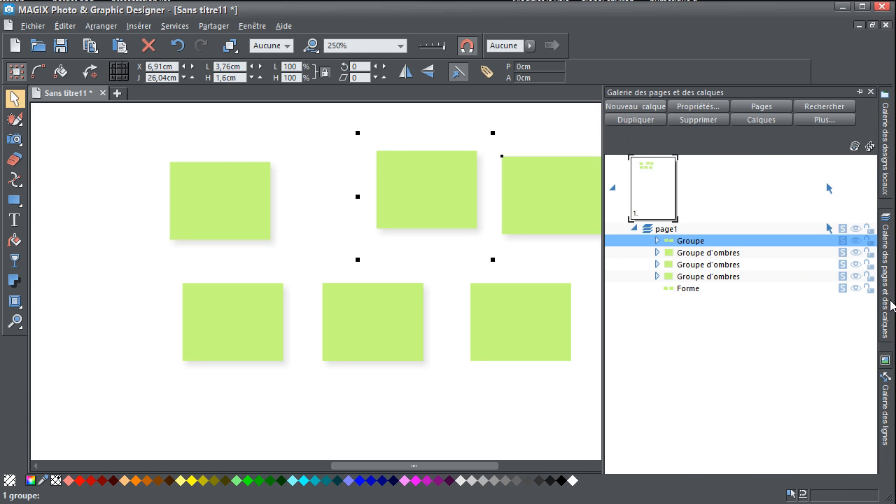
pyautogui.click(856, 242)
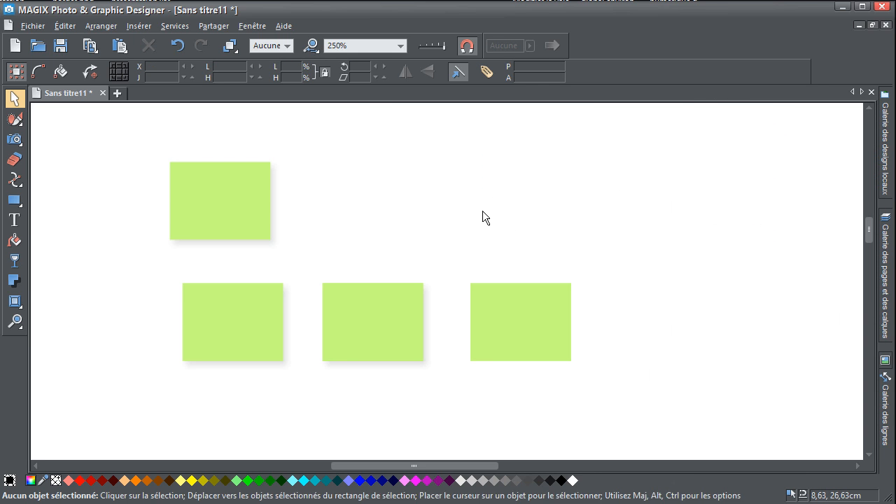
pyautogui.moveTo(441, 194); pyautogui.dragTo(577, 247)
pyautogui.moveTo(370, 137); pyautogui.dragTo(732, 255)
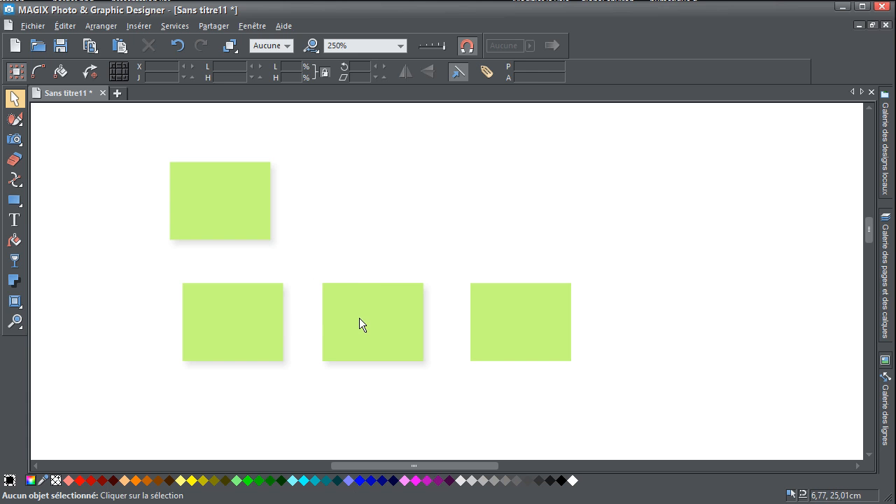
pyautogui.click(886, 280)
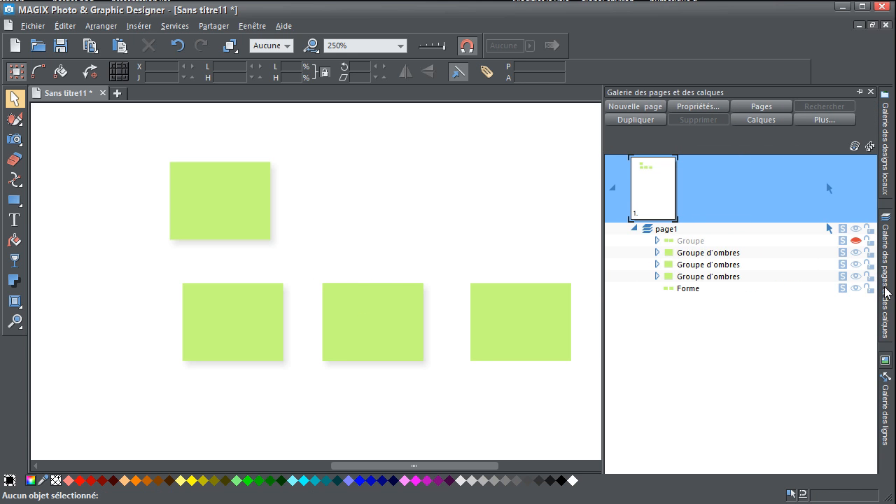
pyautogui.click(856, 241)
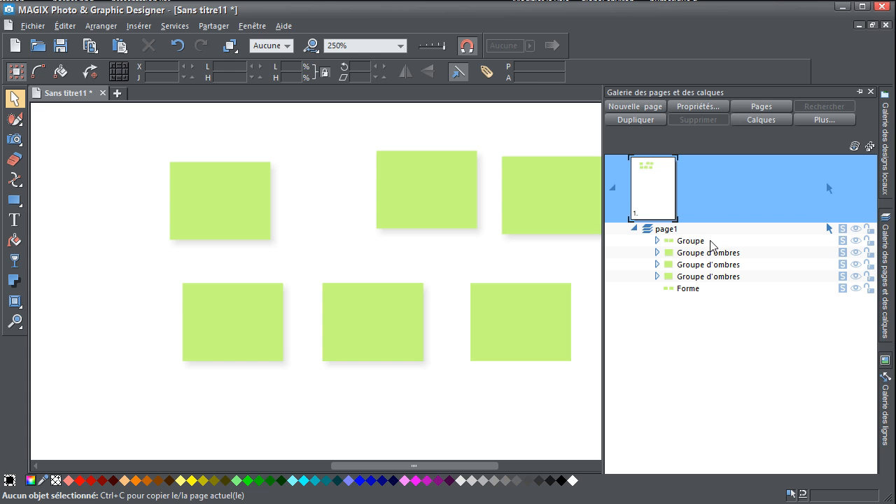
# Isolate the Groupe entry with solo mode, view it on the page, and turn solo mode off.
pyautogui.click(843, 243)
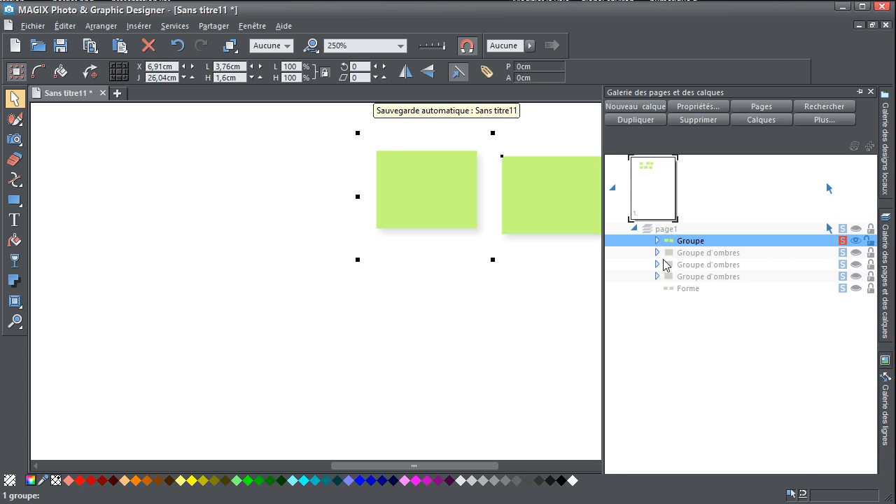
pyautogui.click(522, 284)
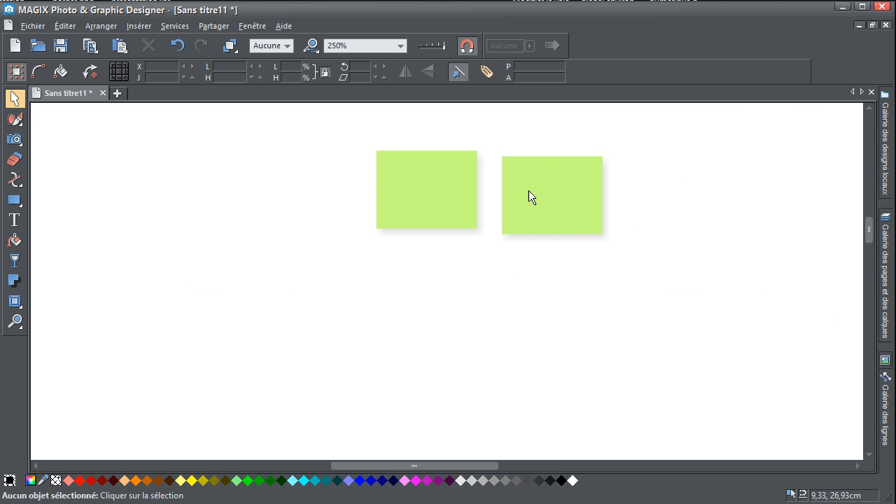
pyautogui.click(885, 264)
pyautogui.click(844, 240)
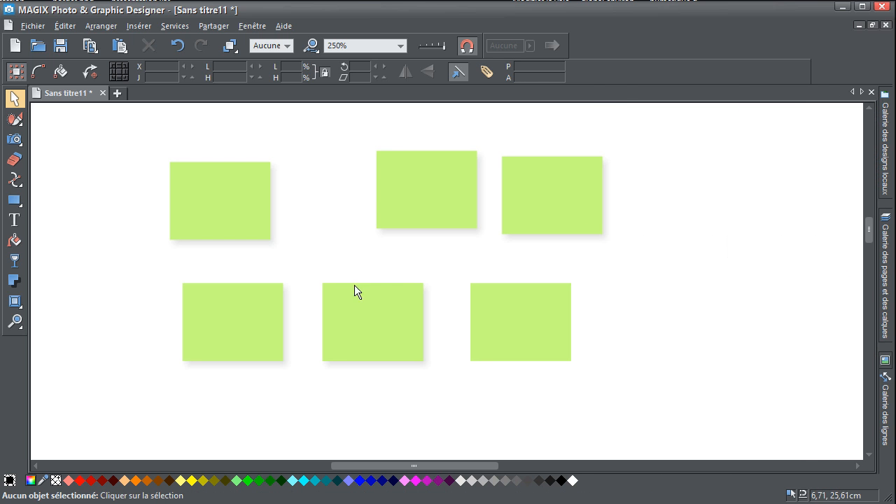
# Move the shadowed lower-middle rectangle, enlarge it into a background of about 8.14 by 4.77 cm, and fill it light cyan.
pyautogui.click(392, 288)
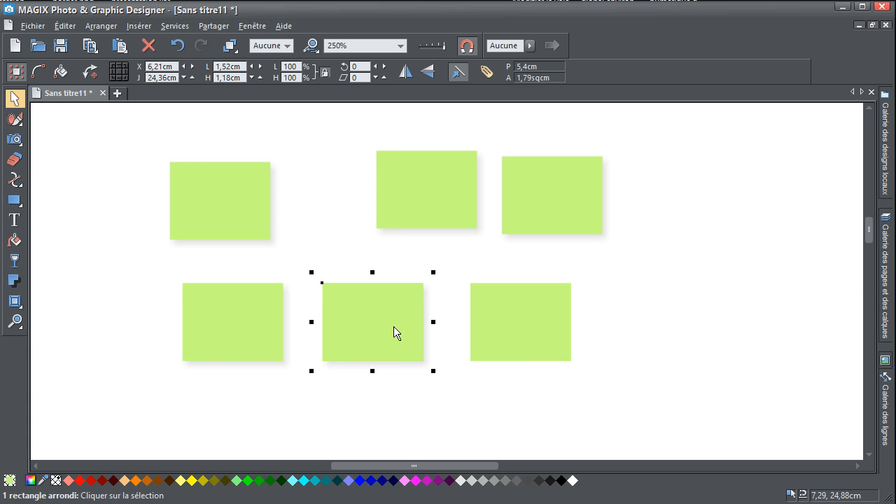
pyautogui.moveTo(394, 327); pyautogui.dragTo(189, 322)
pyautogui.moveTo(236, 272); pyautogui.dragTo(543, 36)
pyautogui.click(294, 481)
pyautogui.moveTo(333, 216); pyautogui.dragTo(304, 236)
pyautogui.moveTo(511, 222); pyautogui.dragTo(643, 222)
pyautogui.scroll(-1, 394, 143)
pyautogui.moveTo(338, 166); pyautogui.dragTo(348, 243)
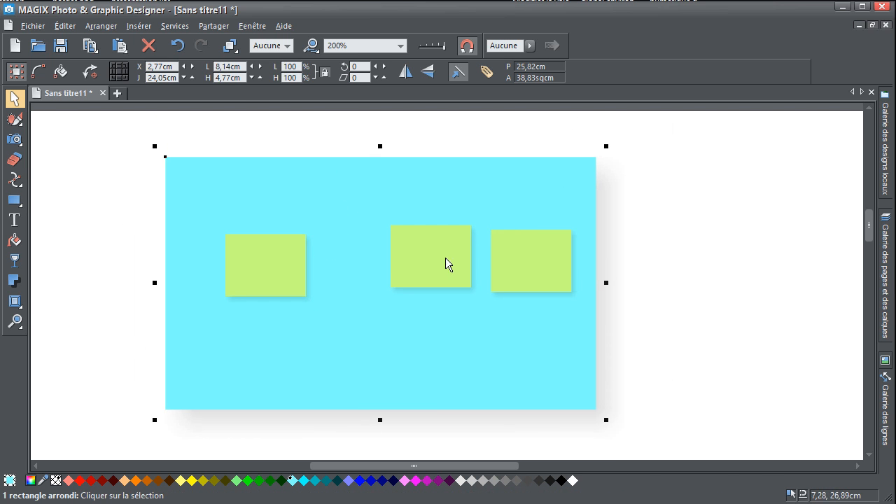
# Send the cyan rectangle behind all the green rectangles.
pyautogui.click(232, 46)
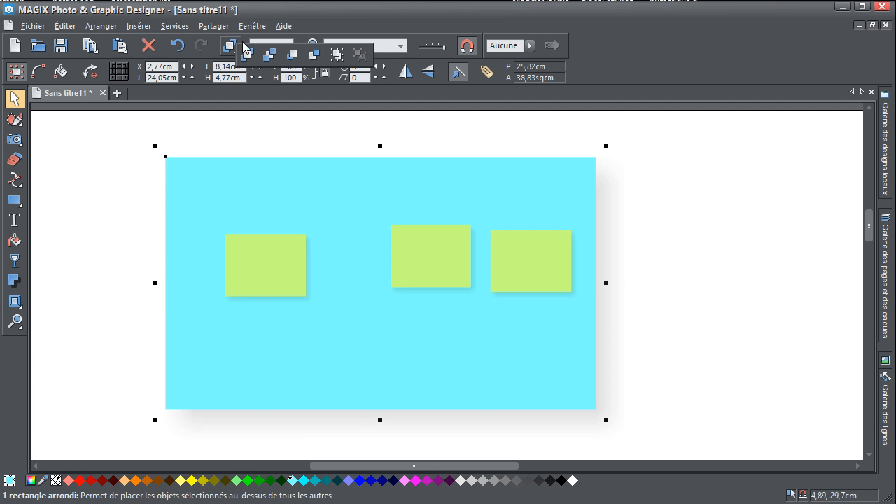
pyautogui.moveTo(234, 47)
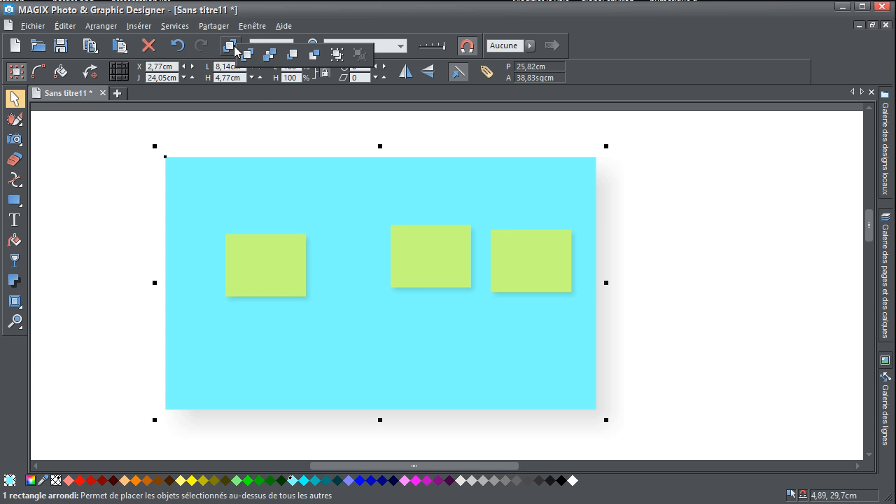
pyautogui.click(270, 54)
# Reduce the cyan background's height to about 3.78 cm and move the upper-right pair of rectangles closer to the upper-left one.
pyautogui.moveTo(375, 185); pyautogui.dragTo(334, 189)
pyautogui.moveTo(364, 107); pyautogui.dragTo(350, 178)
pyautogui.scroll(3, 371, 233)
pyautogui.moveTo(474, 242); pyautogui.dragTo(322, 259)
# Try starting a selection on the cyan background beside the green rectangles, and undo the background's move.
pyautogui.moveTo(324, 168); pyautogui.dragTo(414, 166)
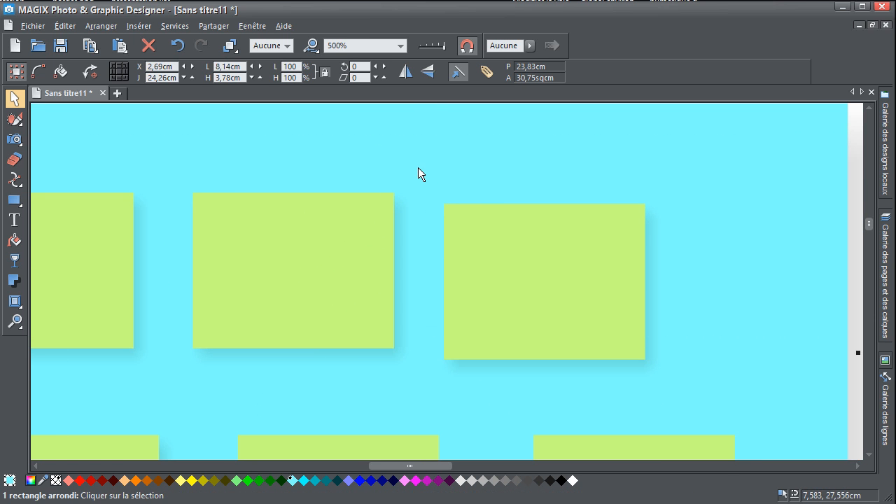
pyautogui.scroll(-2, 408, 169)
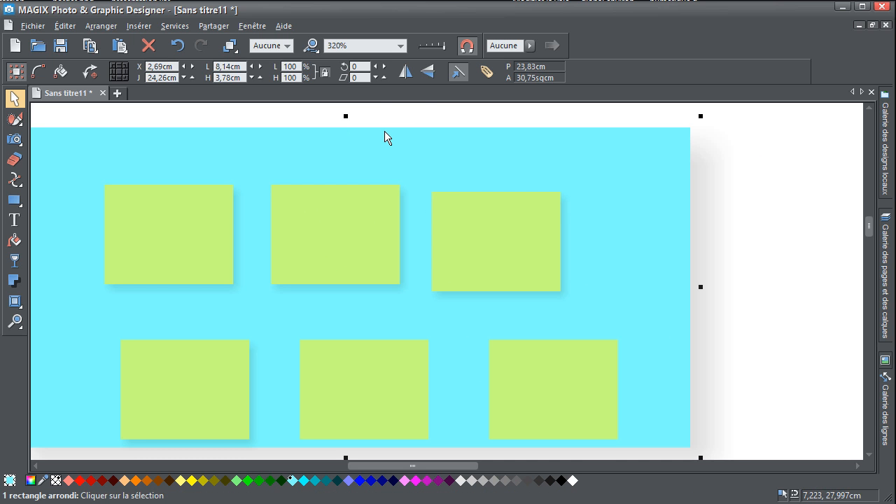
pyautogui.hotkey('ctrl', 'z')
# Lock the cyan background rectangle.
pyautogui.moveTo(360, 189); pyautogui.dragTo(409, 174)
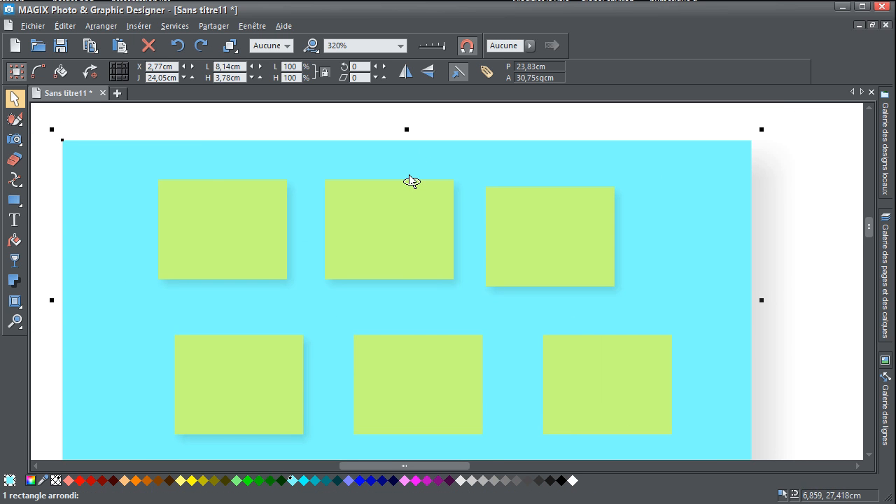
pyautogui.scroll(-1, 409, 174)
pyautogui.rightClick(189, 236)
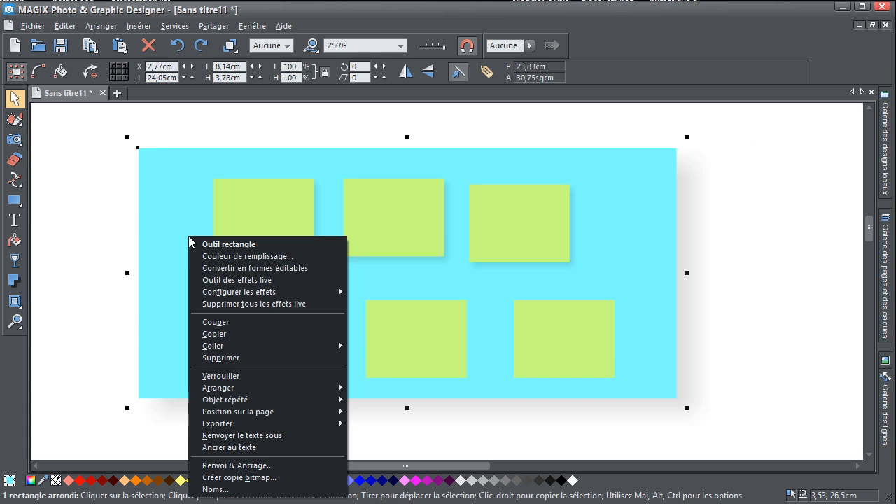
pyautogui.click(213, 376)
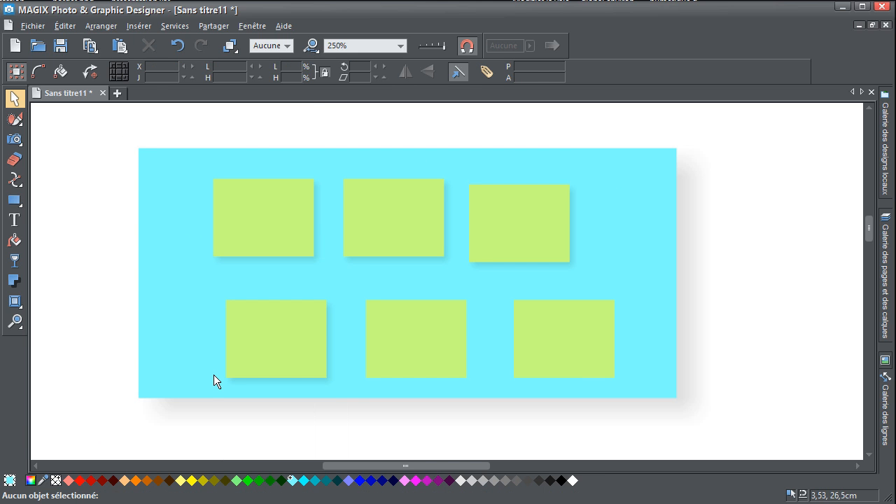
# Shift the upper-right and lower-right pairs of green rectangles slightly left over the locked background, and clear the selection.
pyautogui.moveTo(204, 133); pyautogui.dragTo(221, 166)
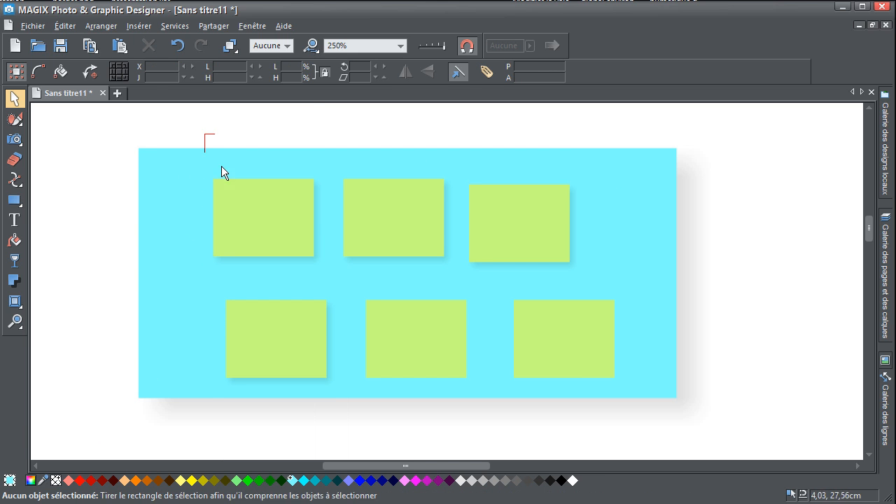
pyautogui.moveTo(231, 298); pyautogui.dragTo(241, 301)
pyautogui.moveTo(375, 214)
pyautogui.mouseDown()
pyautogui.moveTo(436, 234)
pyautogui.moveTo(366, 217)
pyautogui.mouseUp()
pyautogui.moveTo(585, 325); pyautogui.dragTo(564, 346)
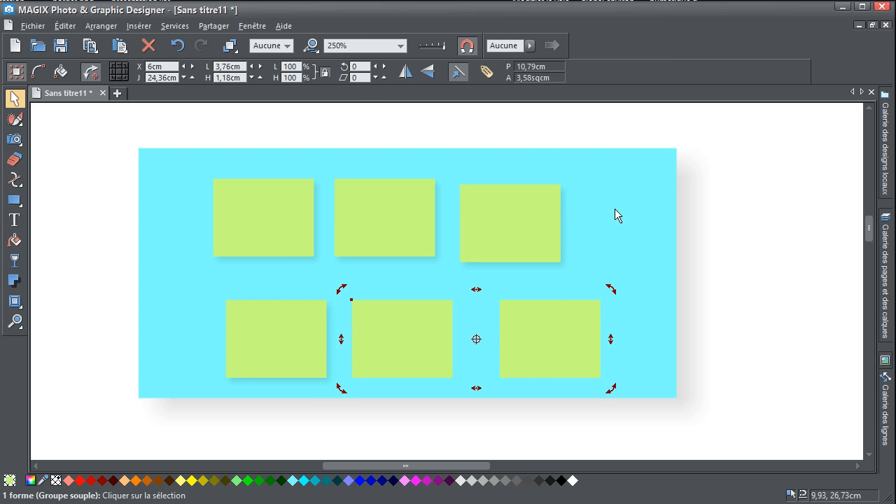
pyautogui.click(616, 216)
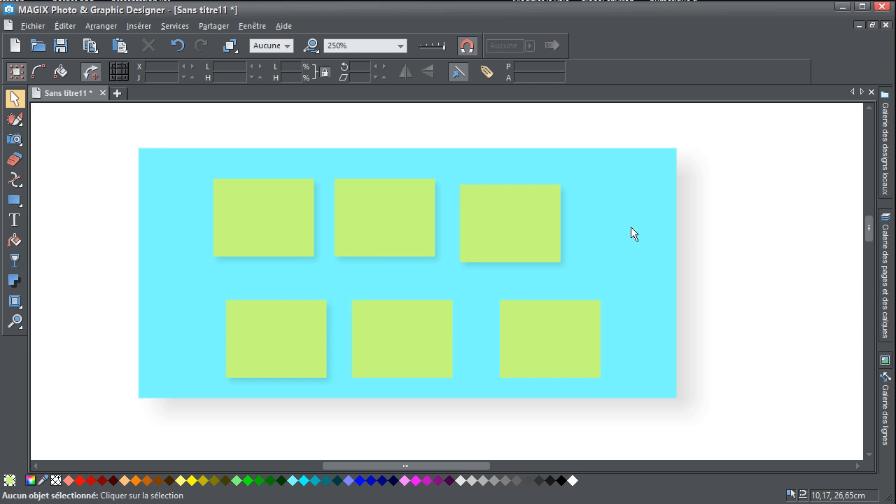
# Unlock the cyan Groupe d'ombres in the page1 layer and select the background rectangle on the page.
pyautogui.click(886, 280)
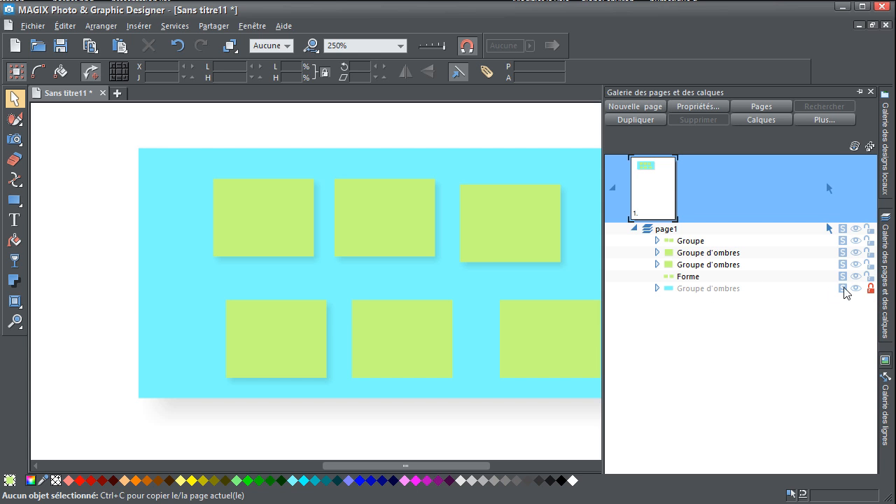
pyautogui.click(871, 288)
pyautogui.click(612, 303)
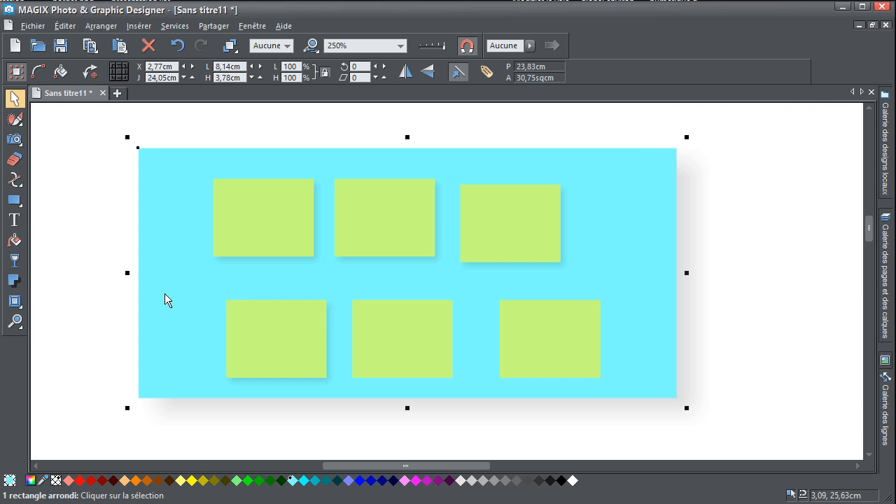
pyautogui.click(692, 276)
pyautogui.click(673, 278)
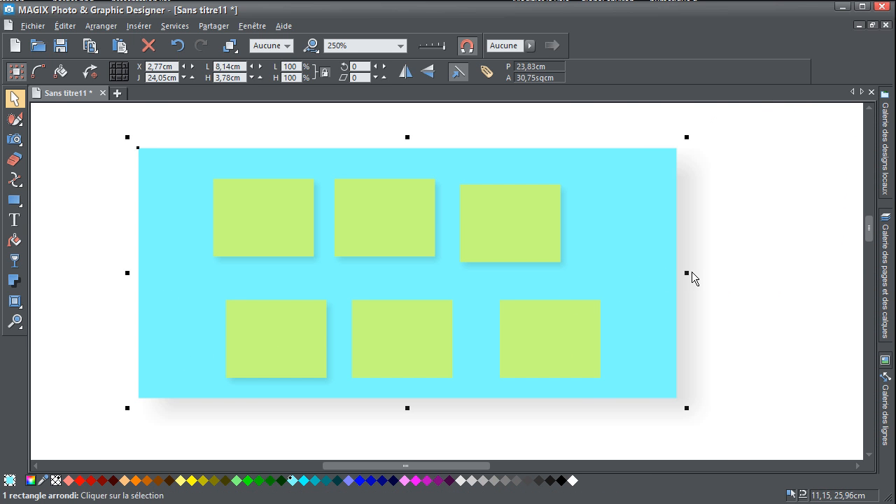